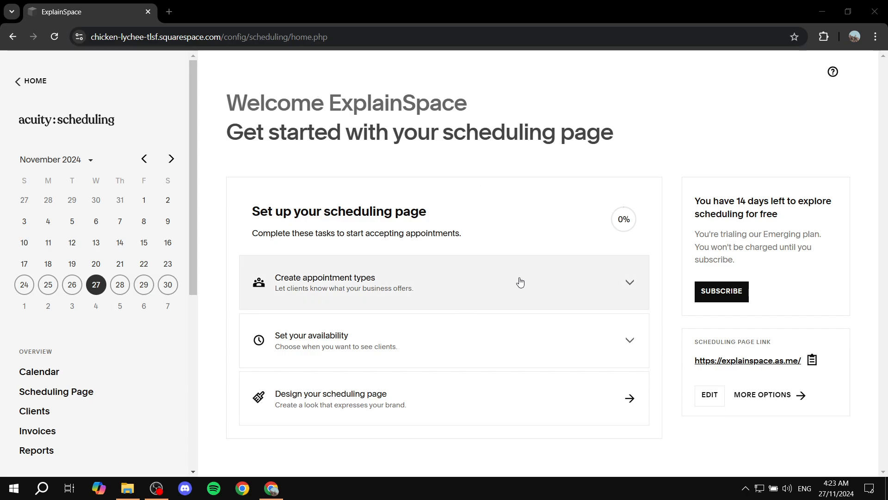
- Open the calendar view and return to the scheduling home page
click(39, 371)
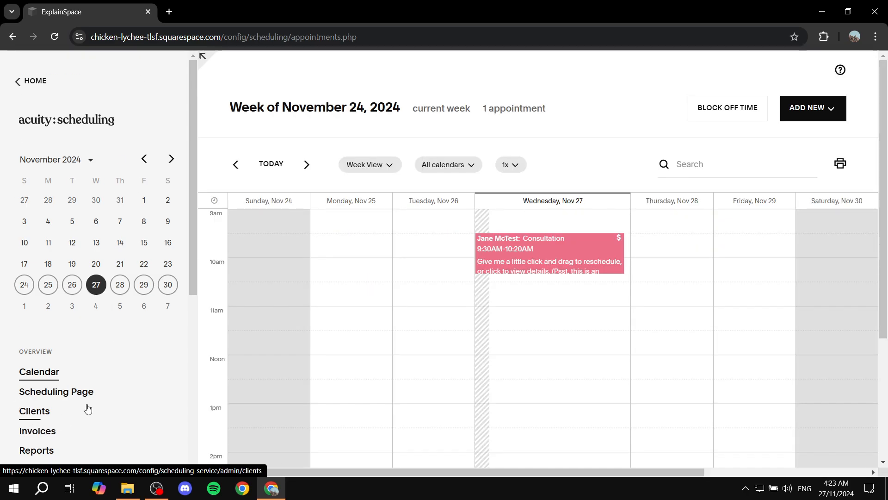
click(80, 121)
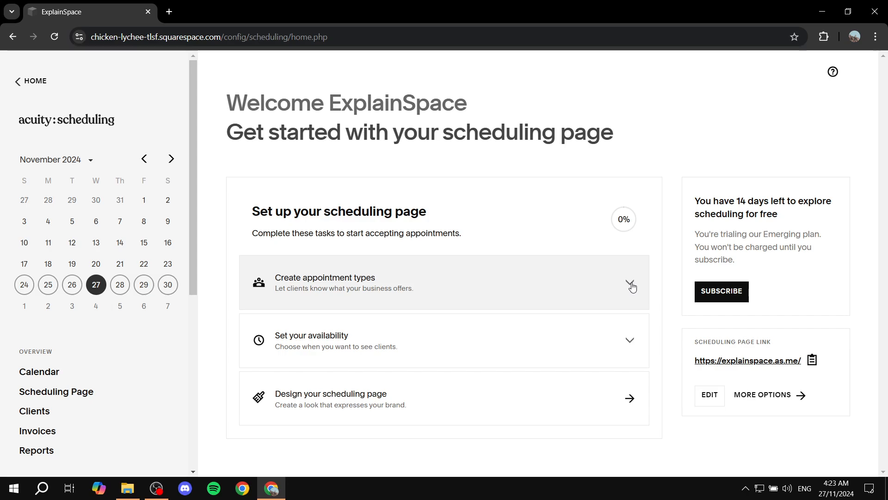
- Expand the appointment types setup task and choose the Class (Group) appointment size
click(631, 284)
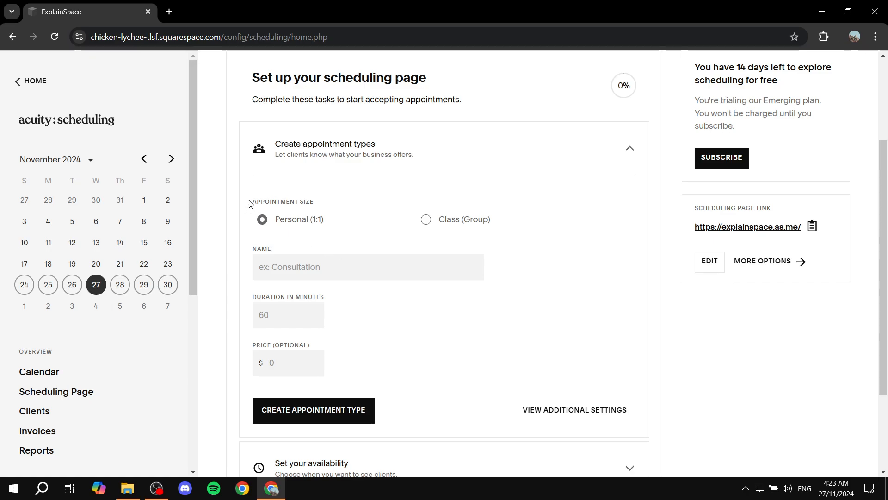
drag(249, 201, 326, 199)
click(326, 199)
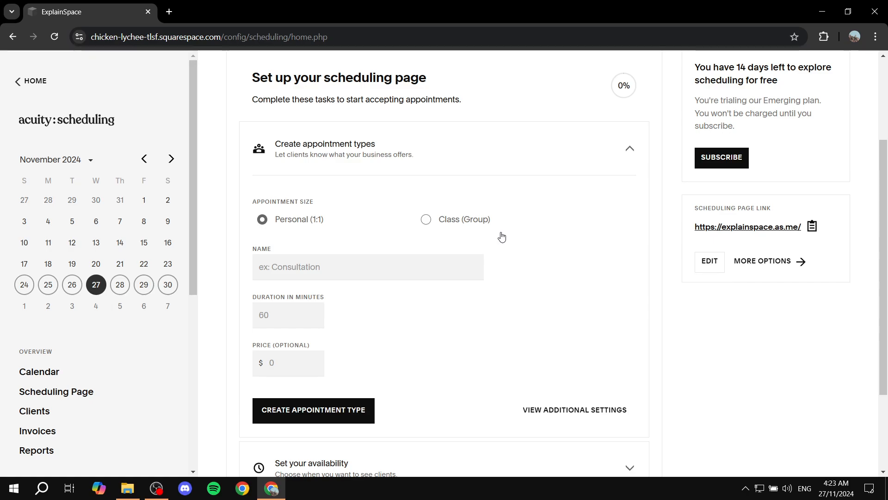
drag(251, 207, 321, 196)
click(358, 195)
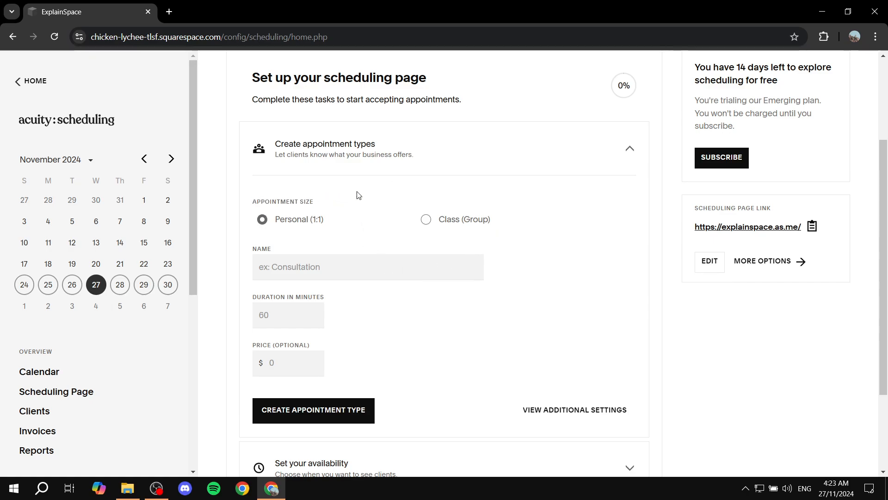
click(427, 220)
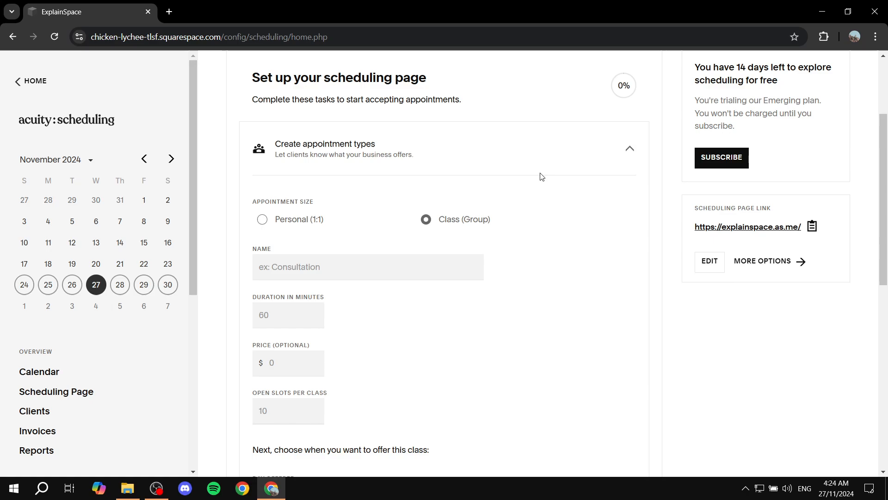
- Name the new appointment type Test Group Event
click(334, 261)
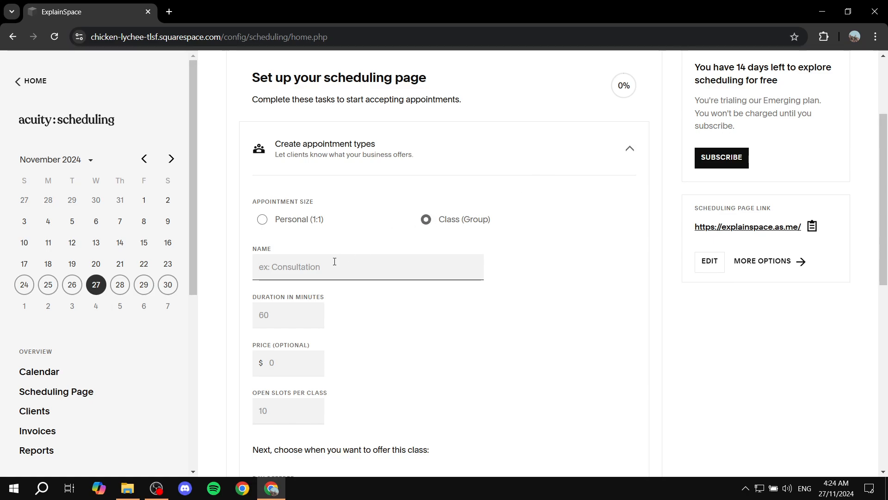
text(Test Group)
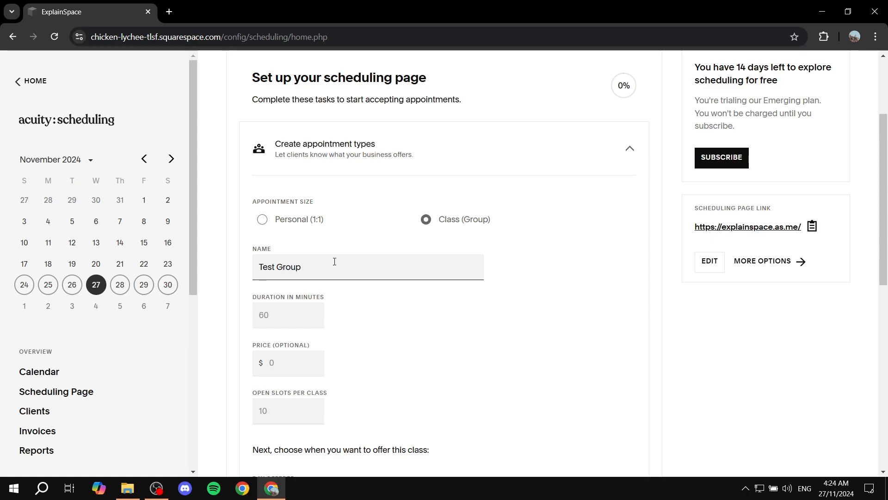
text( Event)
- Set the class duration to 60 minutes and the price to $50
click(277, 308)
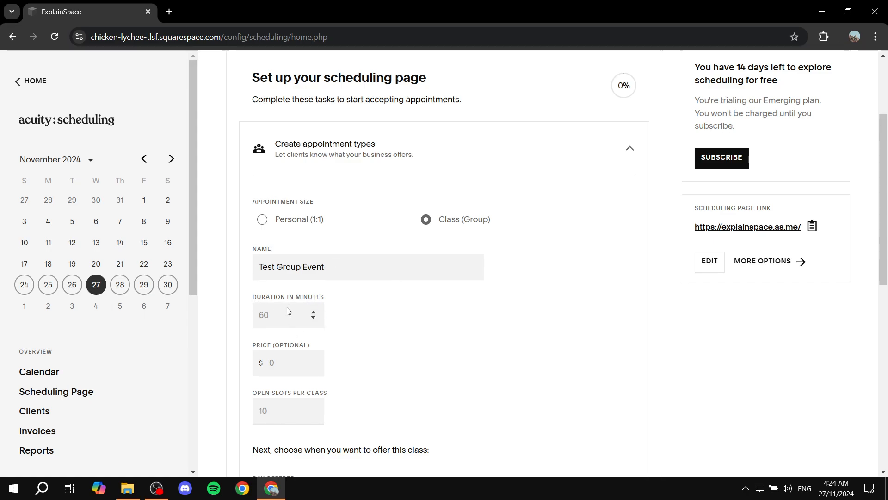
text(60)
click(229, 343)
scroll(229, 342, down, 1)
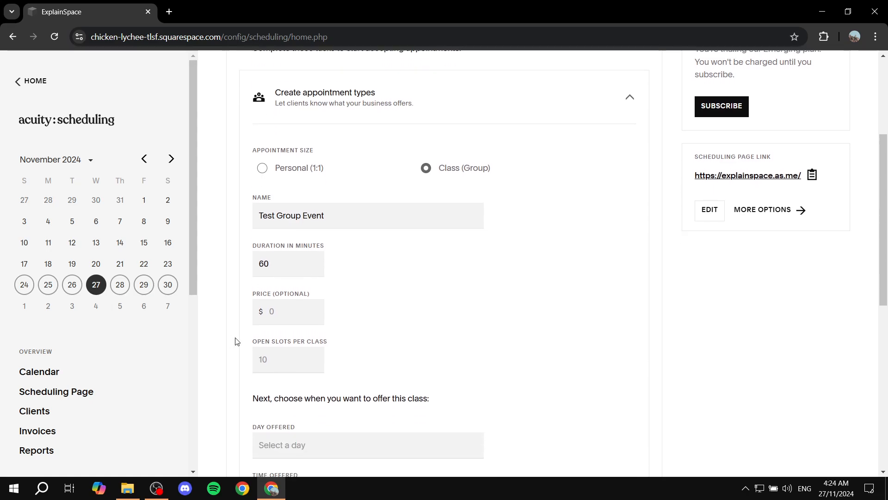
click(294, 305)
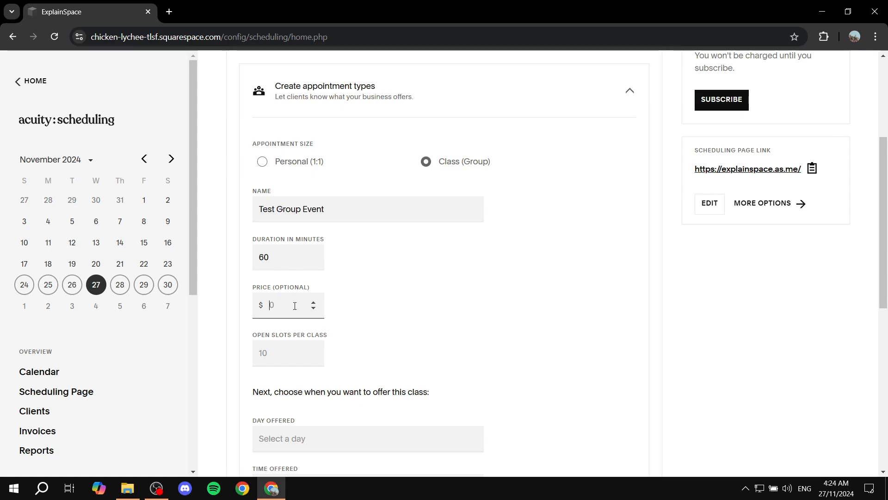
text(50)
click(385, 287)
- Set the open slots per class to 10
scroll(377, 291, down, 1)
drag(246, 279, 335, 277)
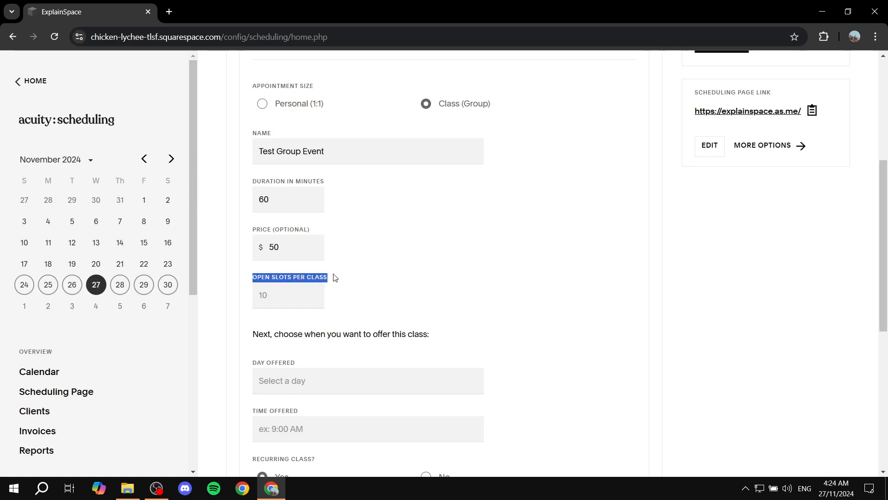
click(373, 275)
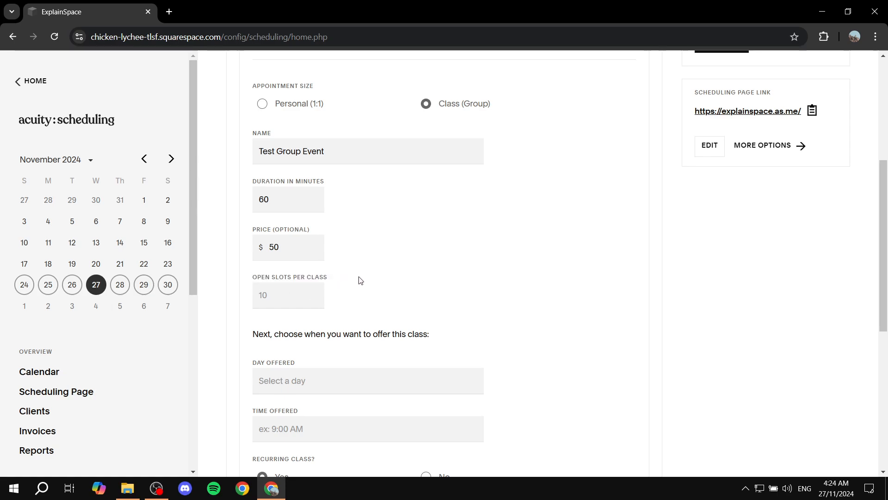
click(300, 296)
text(10)
click(376, 291)
scroll(317, 265, down, 3)
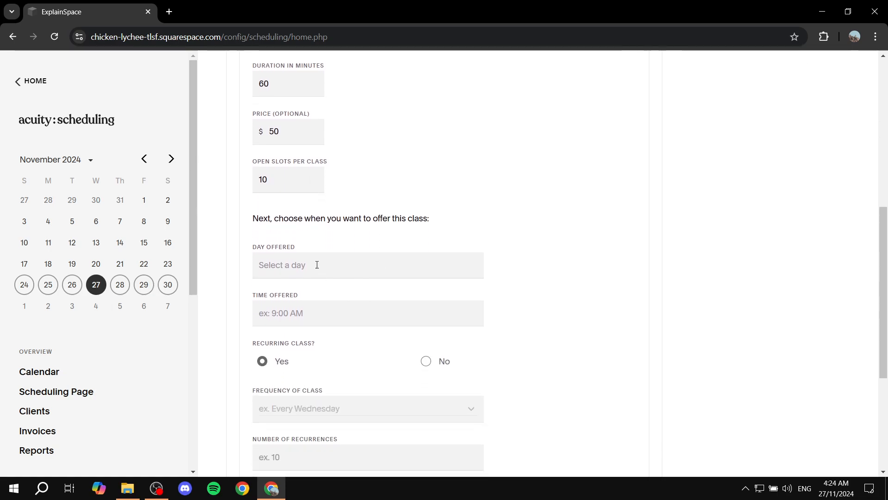
click(301, 260)
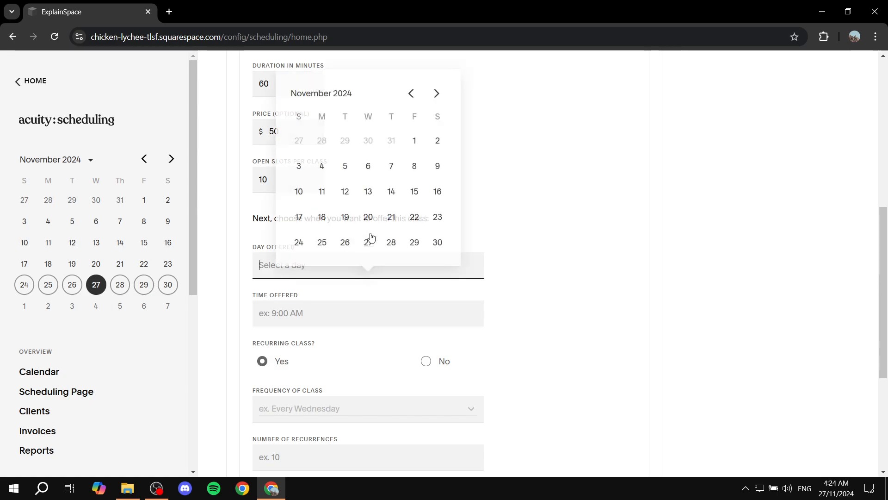
click(522, 188)
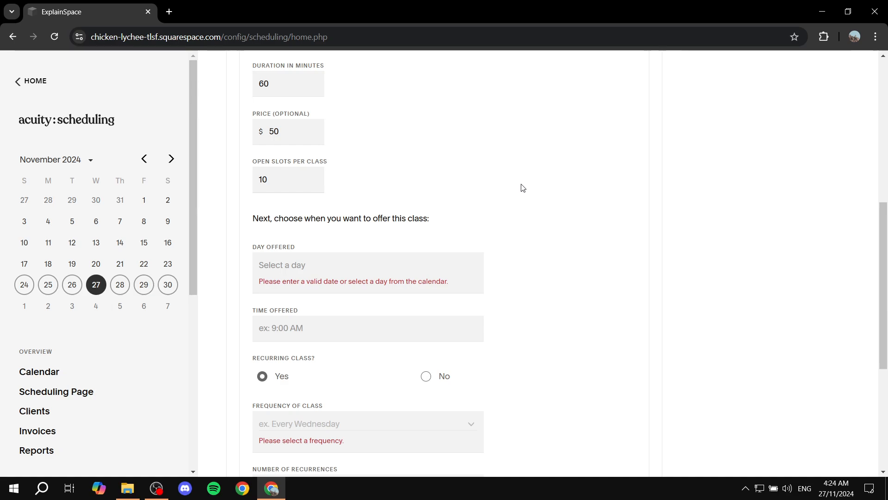
drag(253, 358, 326, 358)
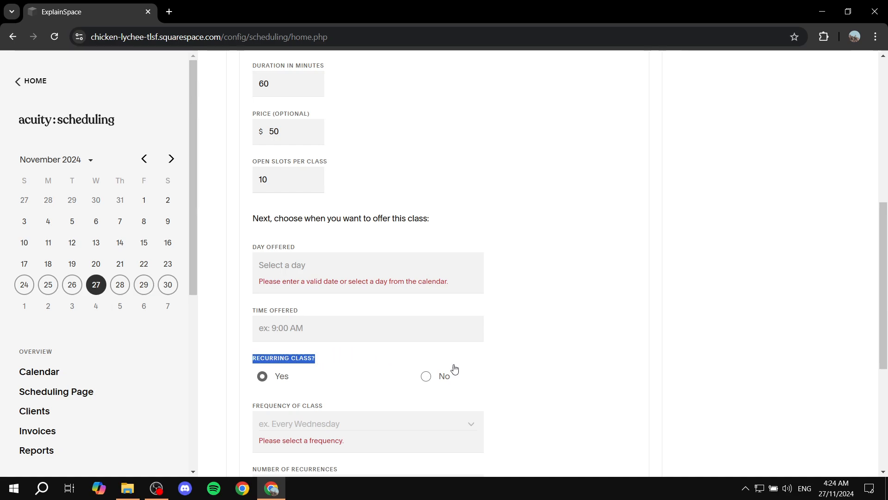
click(440, 379)
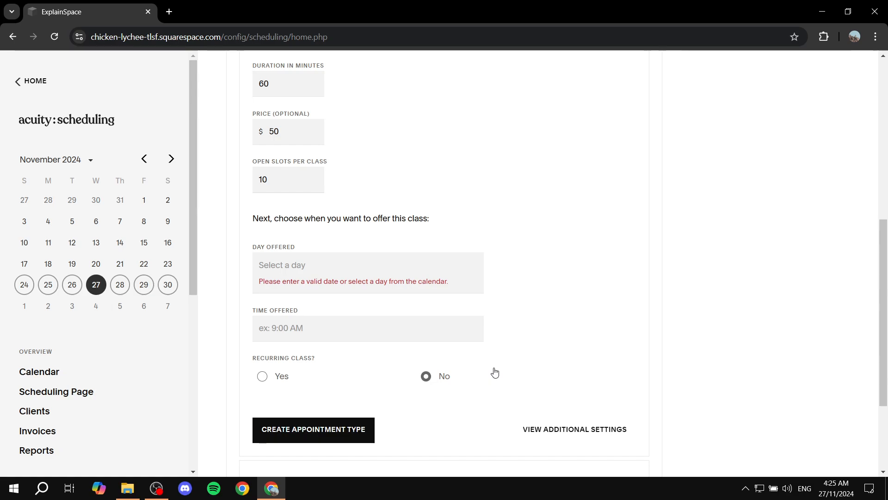
click(278, 377)
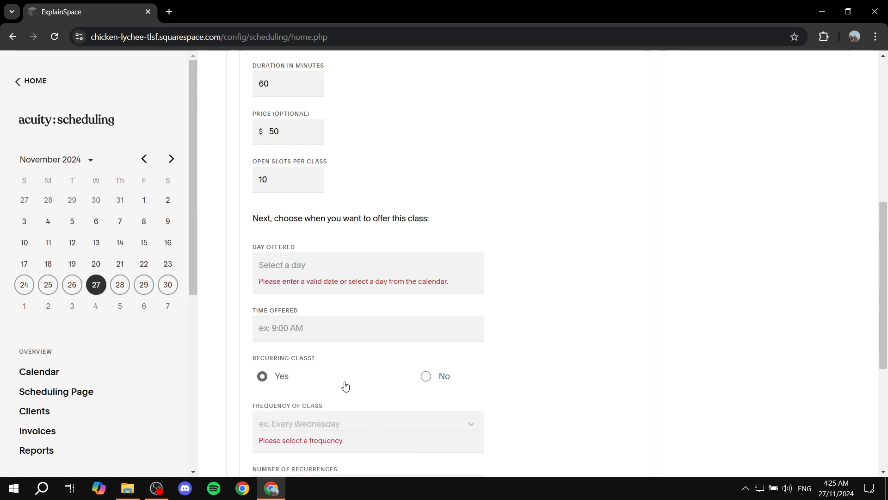
scroll(345, 384, down, 3)
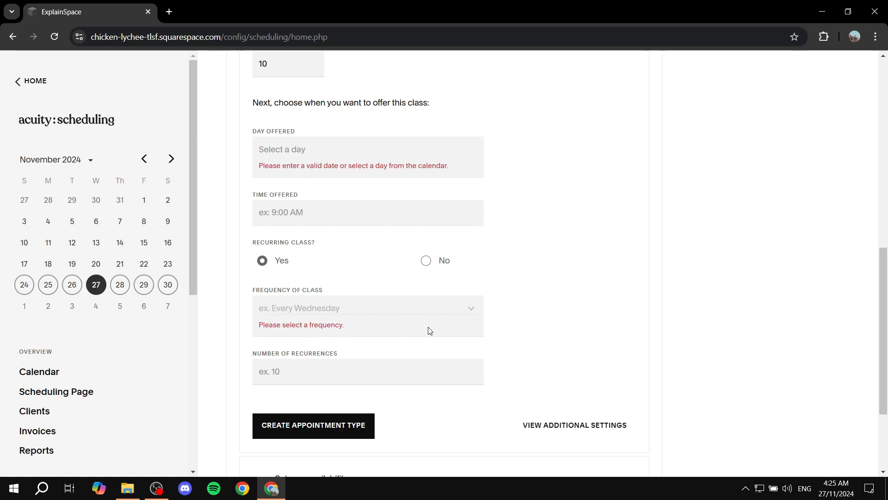
scroll(419, 291, up, 3)
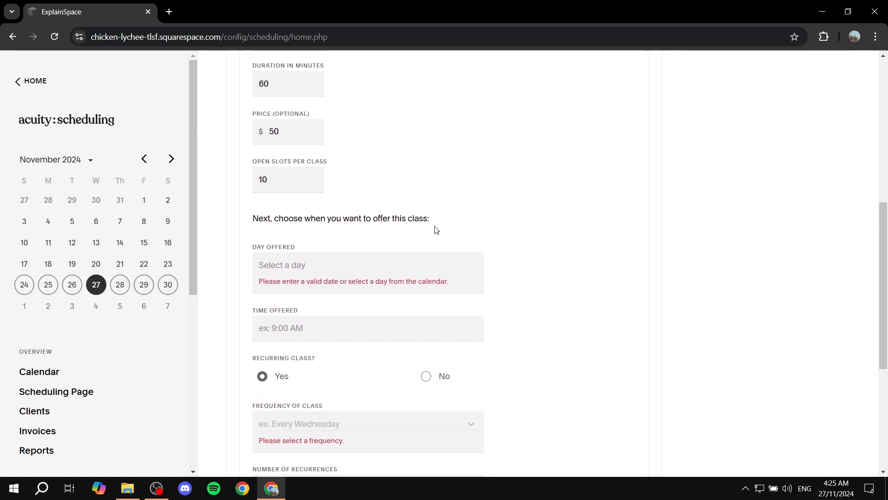
- Set the day offered for the class to 11/04/2024
click(369, 267)
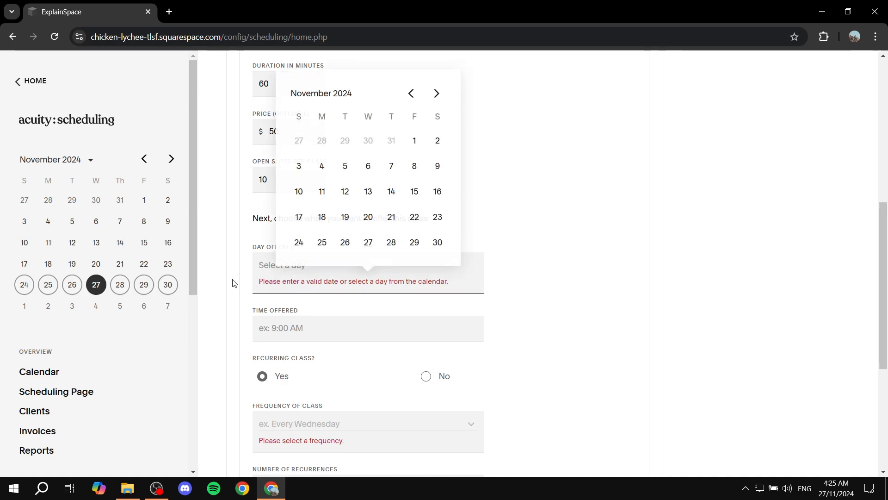
drag(254, 246, 313, 245)
click(315, 265)
click(329, 171)
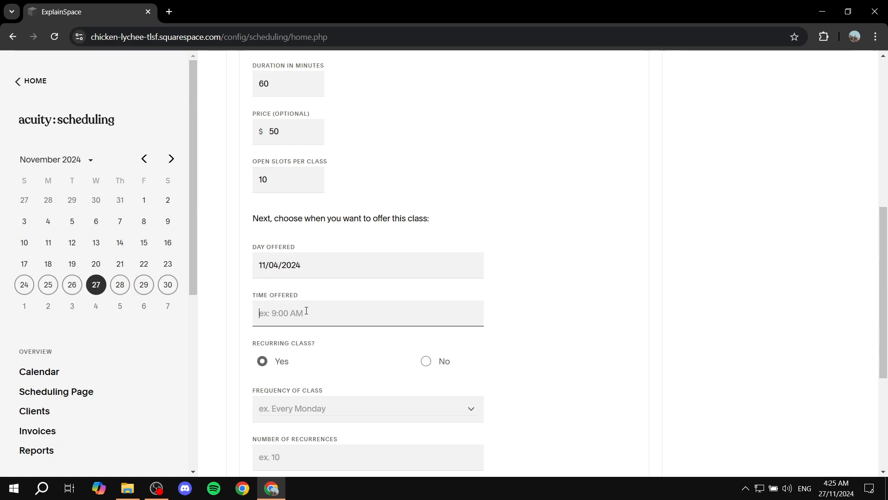
- Set the time offered to 9:00AM
text(9:00AM)
scroll(306, 310, down, 1)
scroll(278, 307, down, 1)
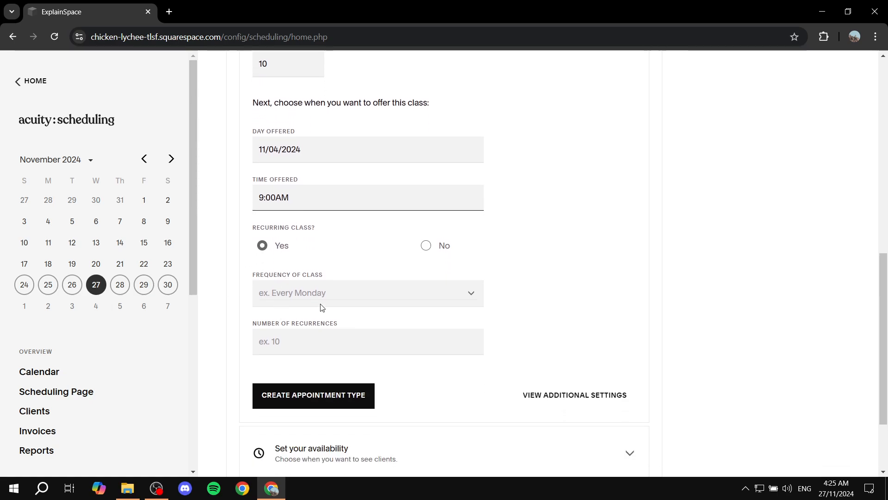
- Mark the class as not recurring and create the appointment type
click(354, 297)
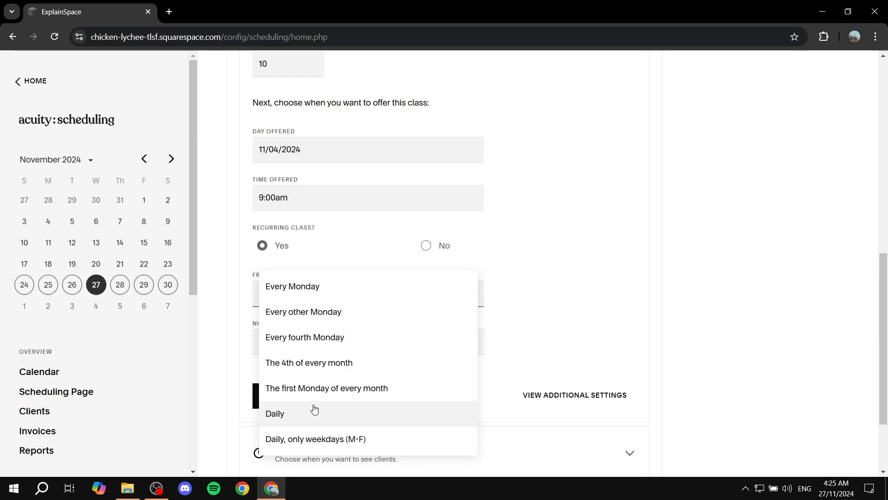
scroll(362, 386, down, 2)
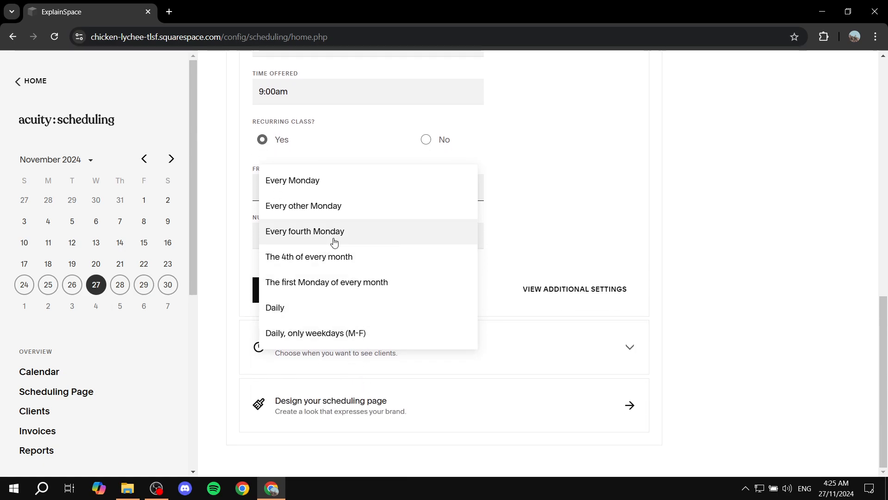
click(523, 217)
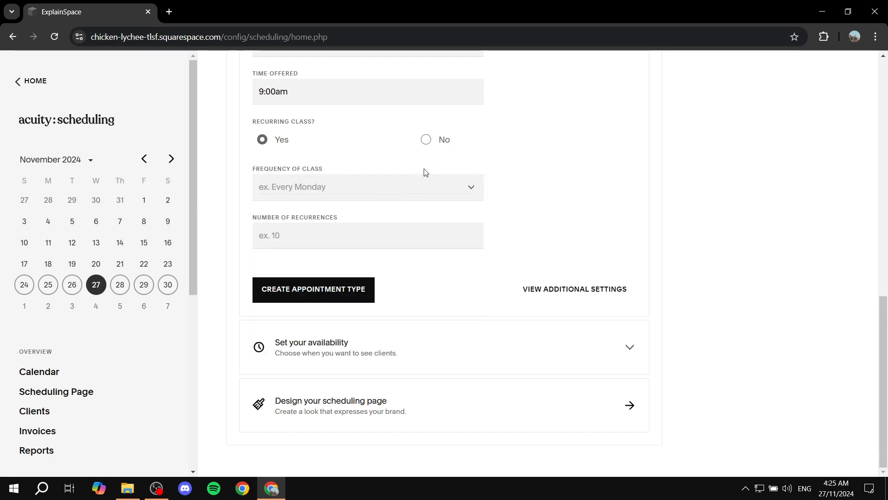
click(322, 234)
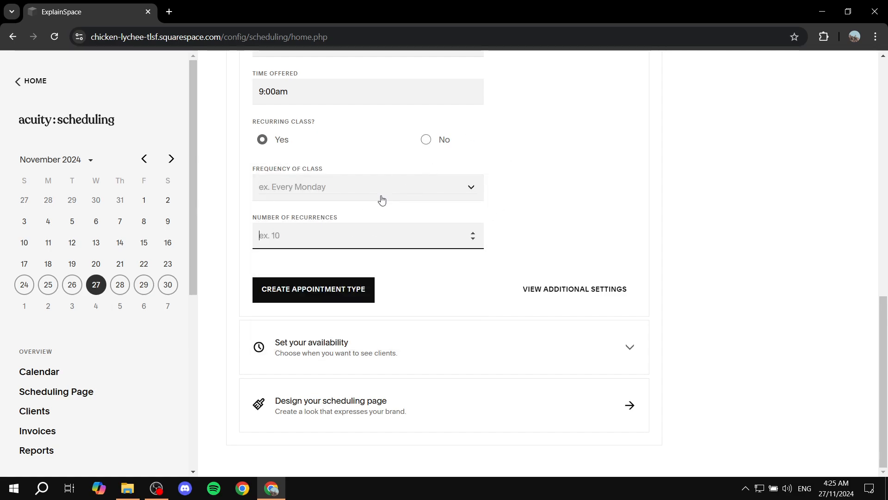
click(425, 139)
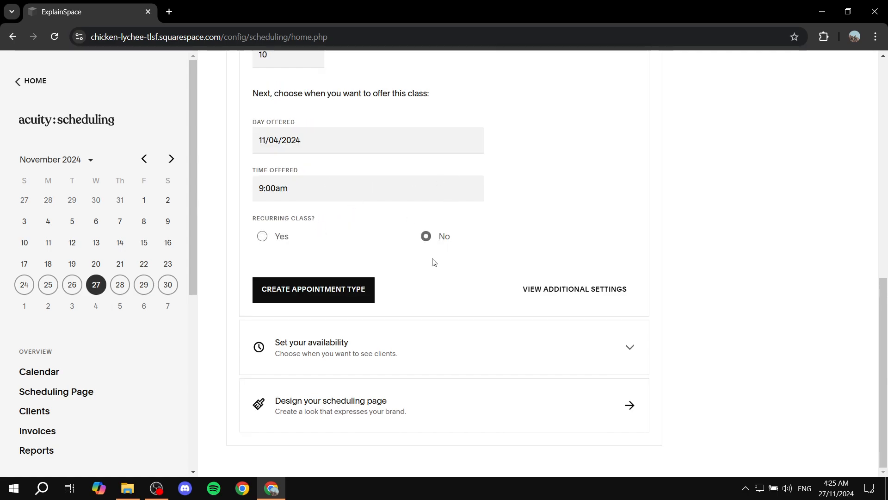
click(338, 293)
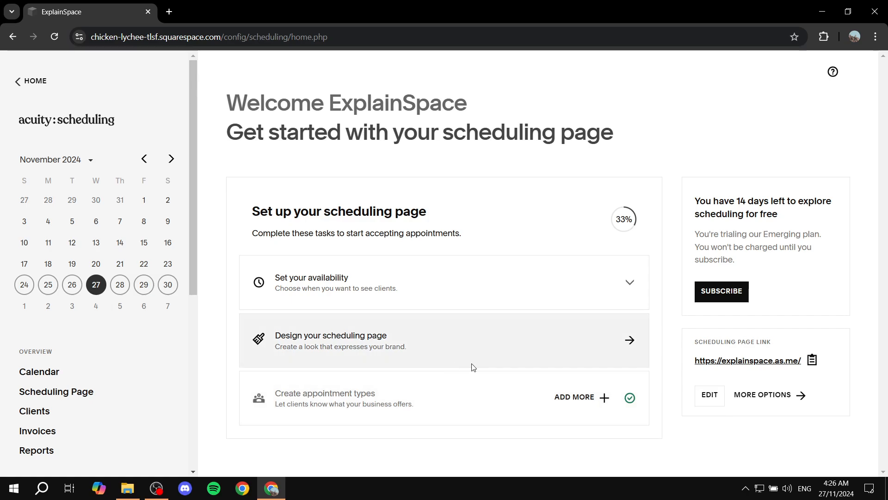
- Open the Appointment Types business settings
scroll(67, 285, down, 2)
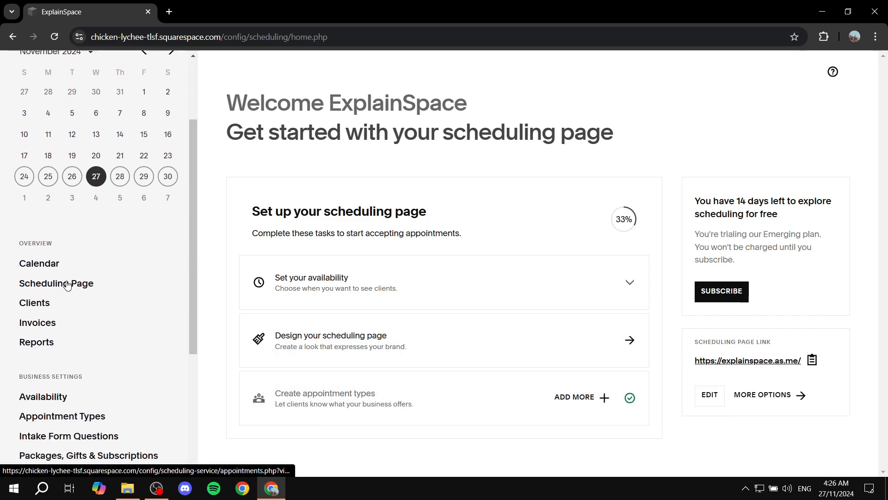
scroll(105, 268, down, 2)
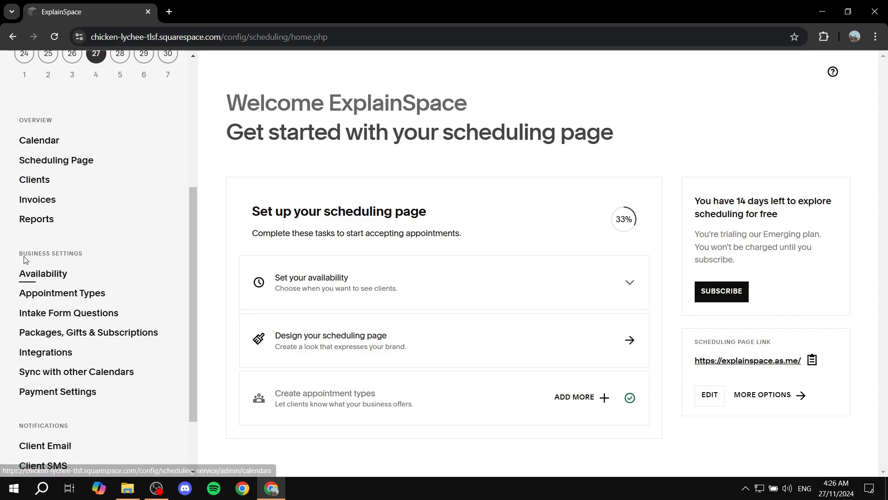
drag(23, 256, 113, 249)
click(116, 248)
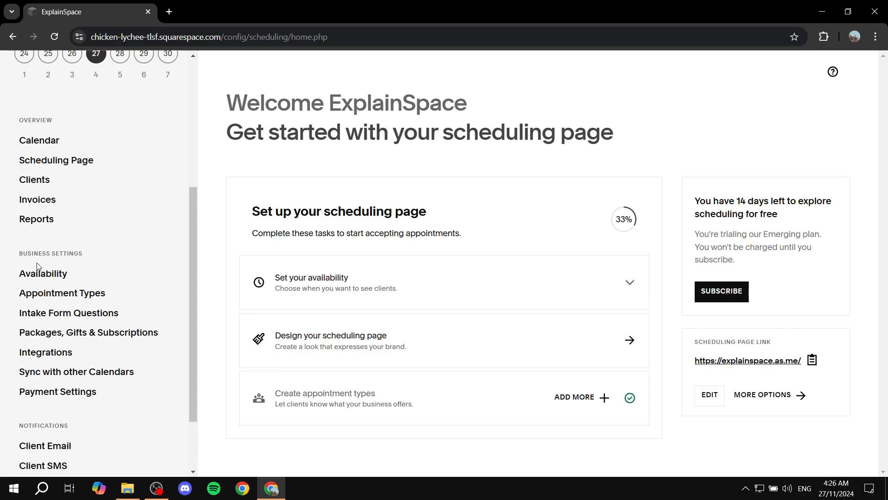
click(77, 298)
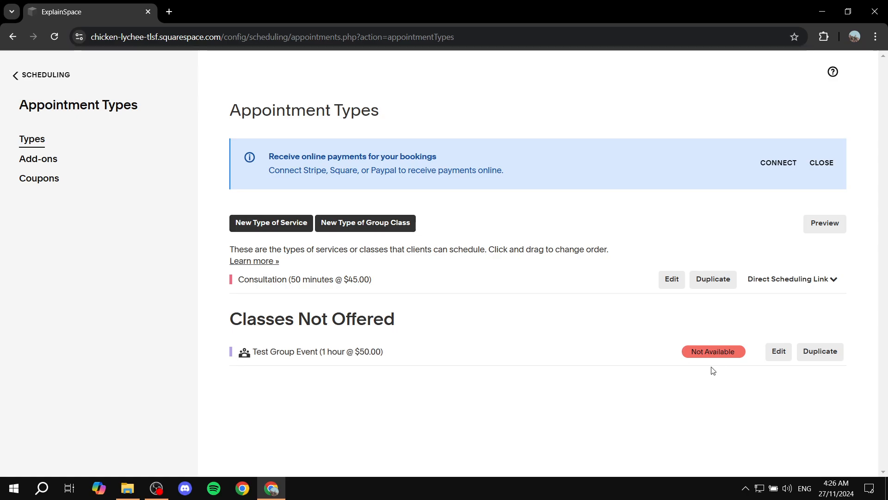
- Open the Test Group Event class's settings and go back to the appointment types list
click(301, 353)
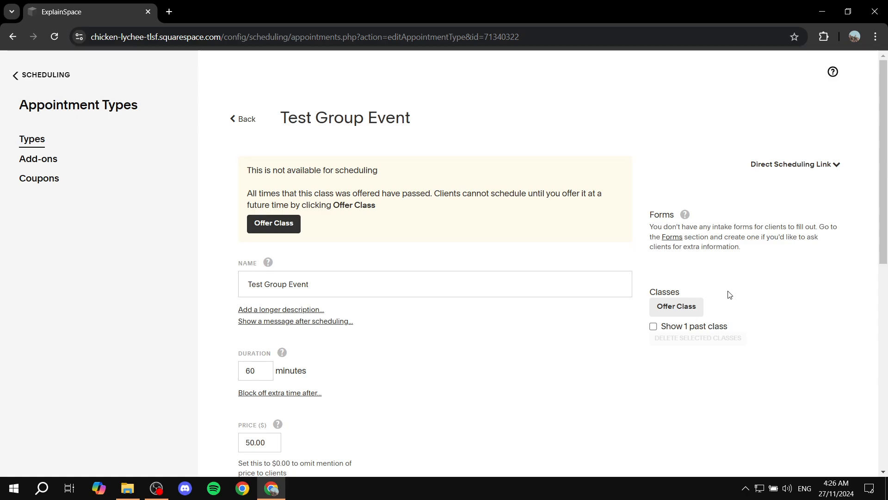
click(242, 121)
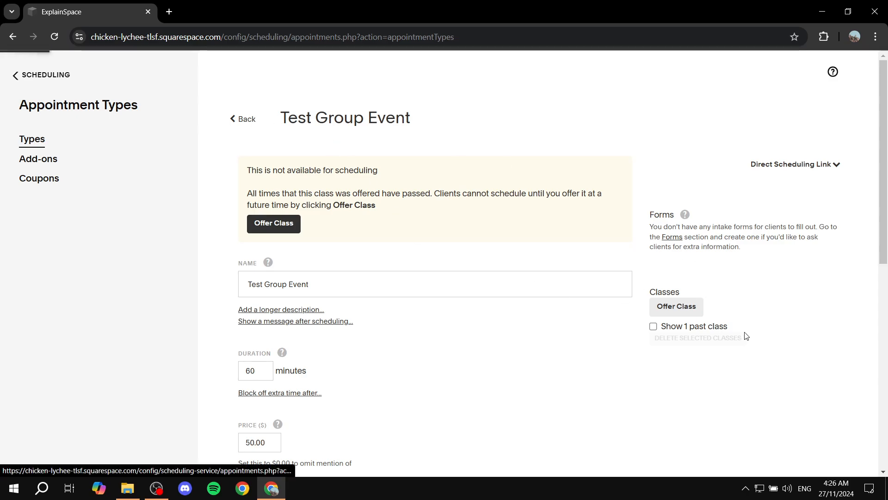
mouse_move(708, 355)
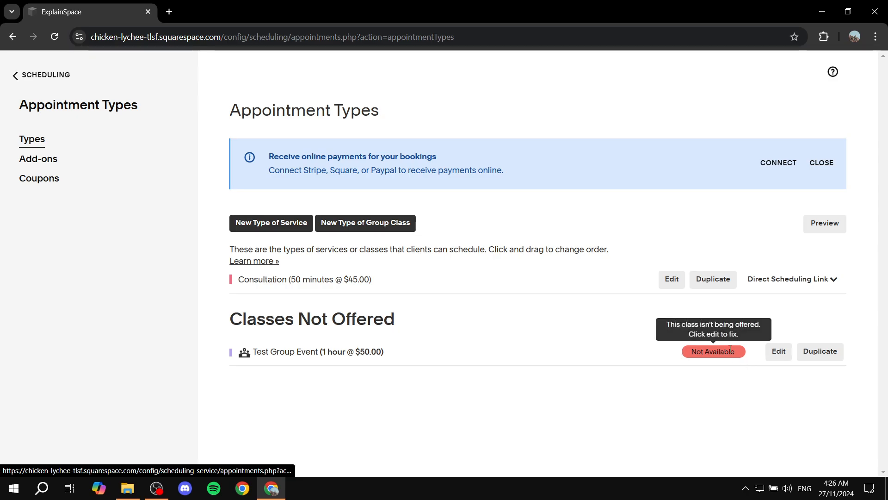